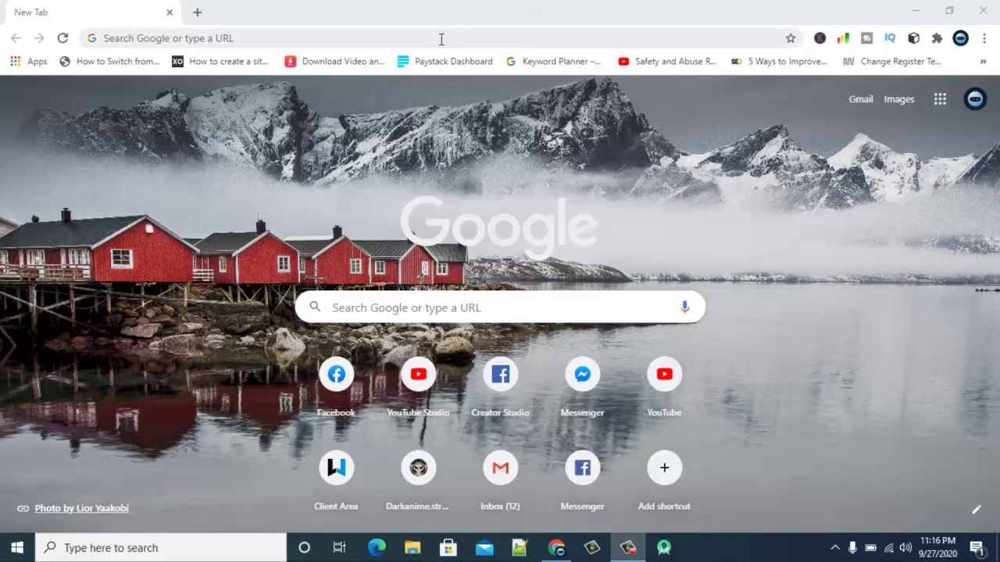
- Go to facebook.com from Chrome's address bar to load the news feed
click(440, 39)
text(facew-)
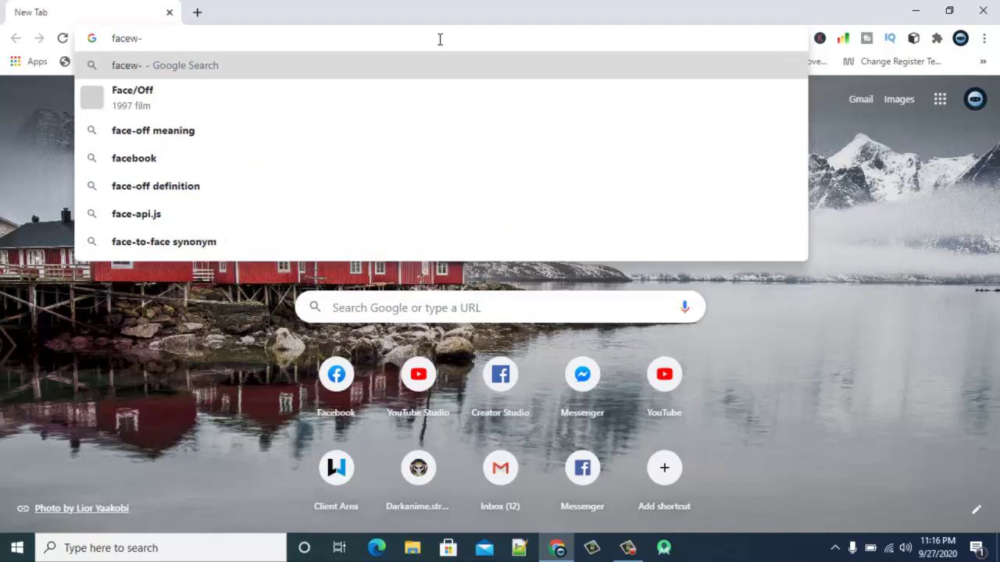
key(BackSpace)
key(BackSpace)
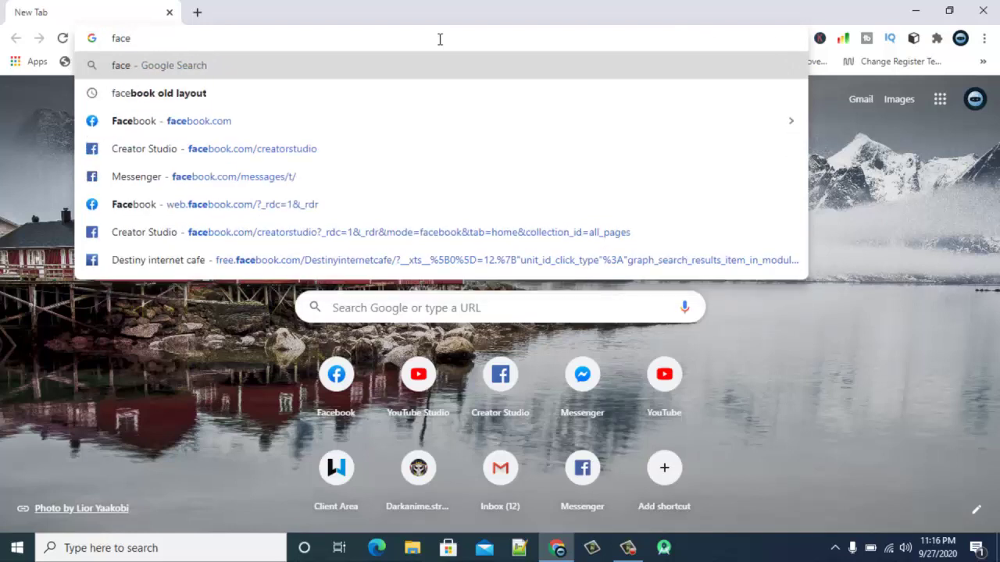
key(Down)
key(Down)
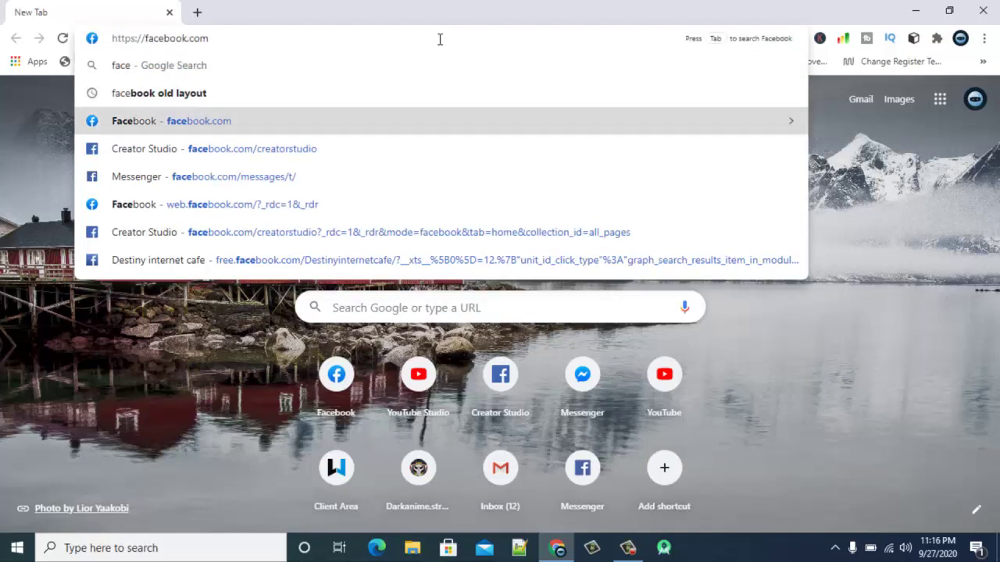
text(4)
key(BackSpace)
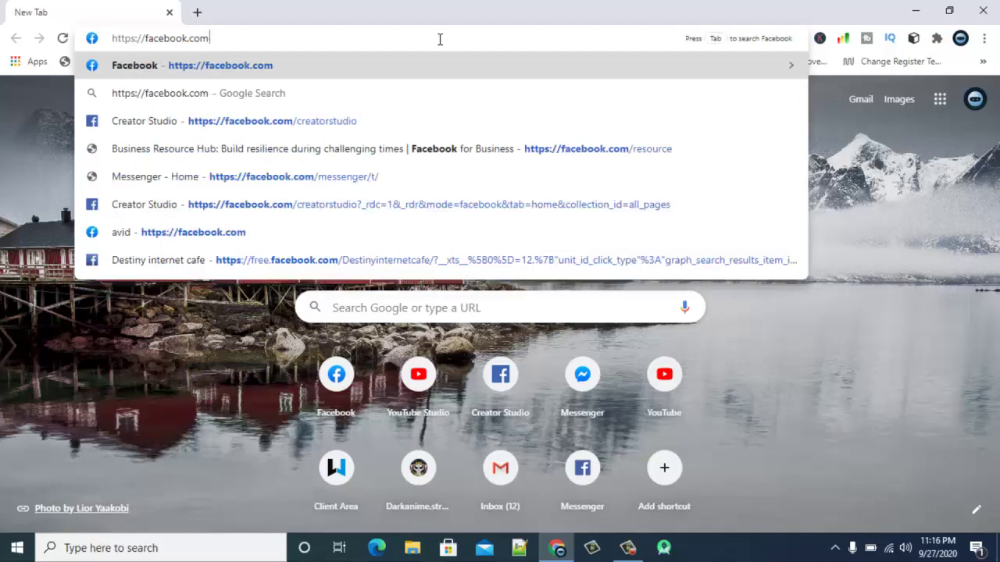
key(Return)
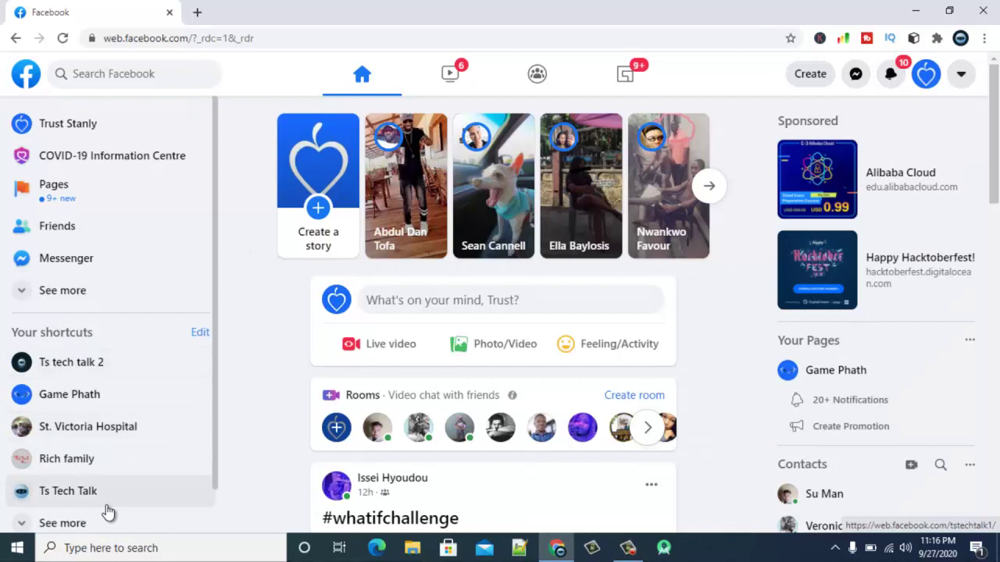
- Open the Ts Tech Talk Page from Your shortcuts in the left sidebar
click(68, 497)
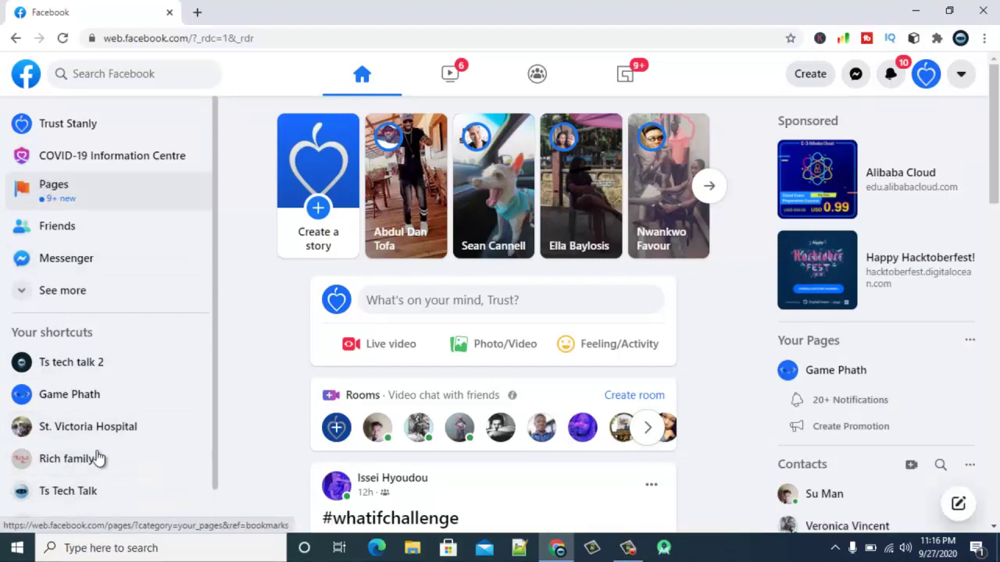
click(61, 498)
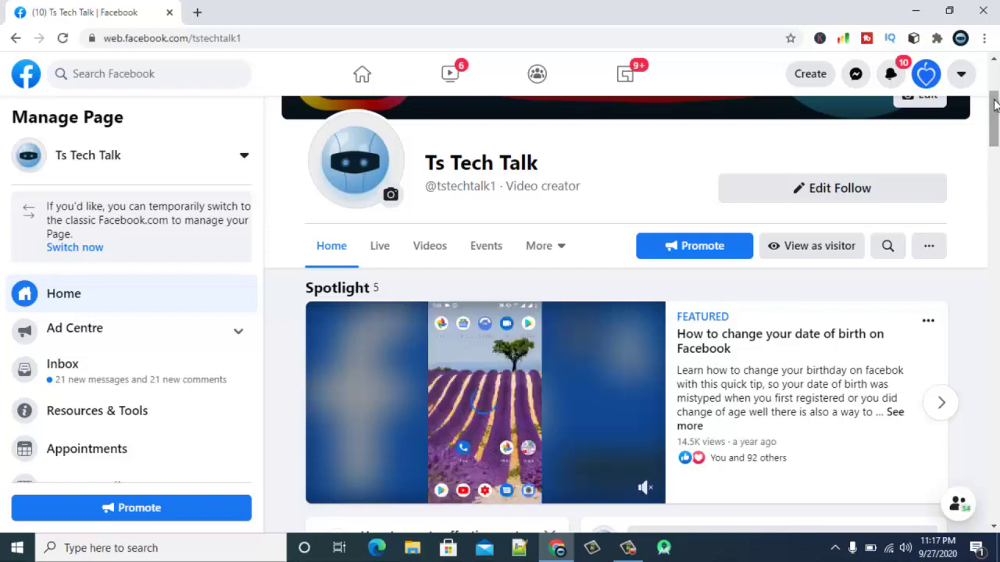
- Open Settings from the Ts Tech Talk Manage Page sidebar
drag(994, 115, 995, 157)
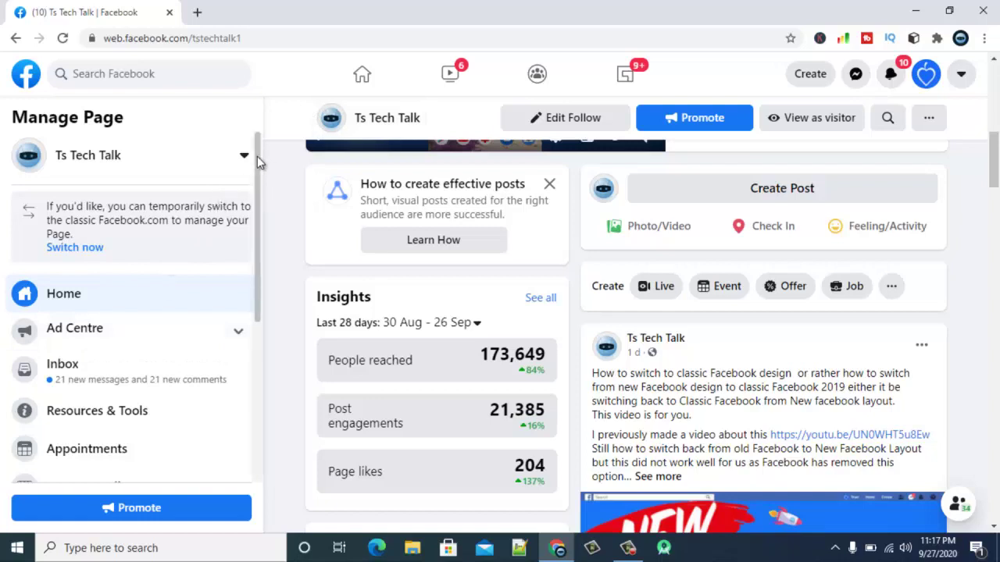
drag(257, 156, 252, 335)
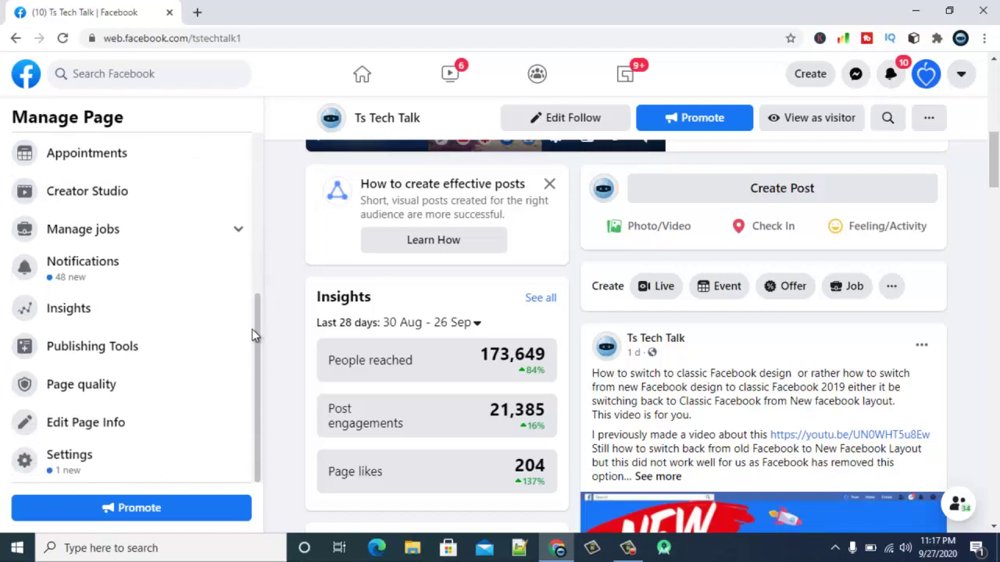
click(89, 454)
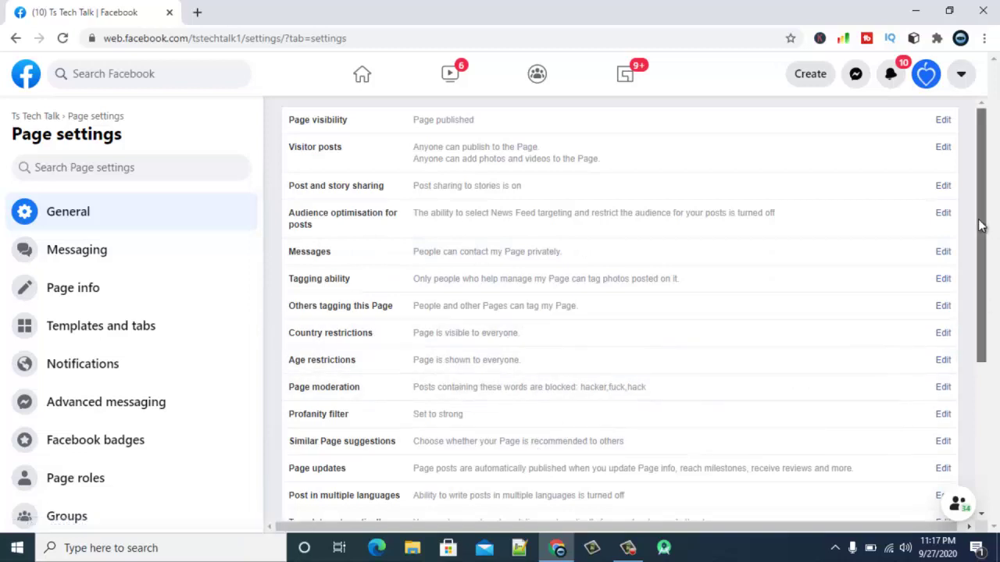
- Edit the Merge Pages row at the bottom of General settings
drag(982, 226, 989, 368)
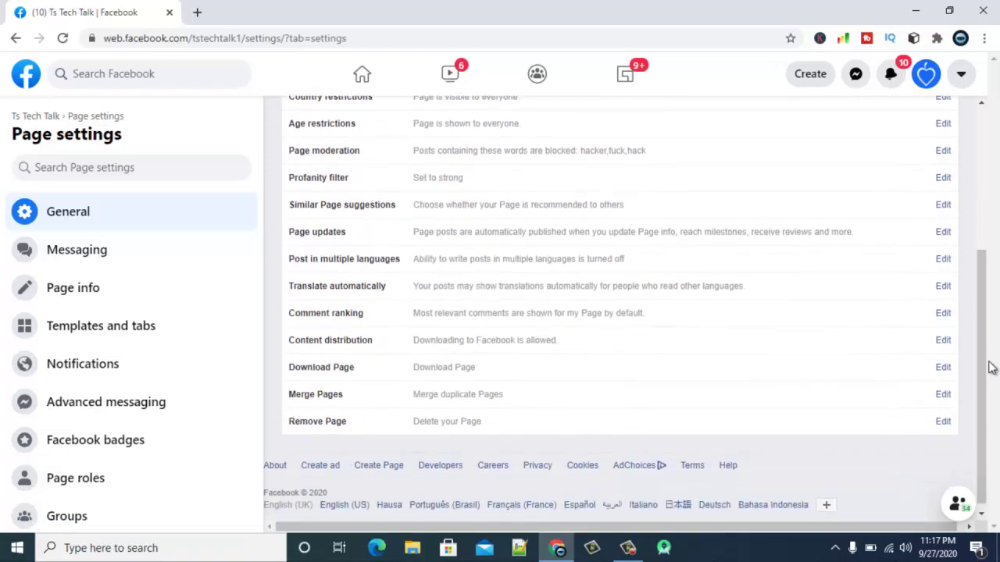
click(457, 403)
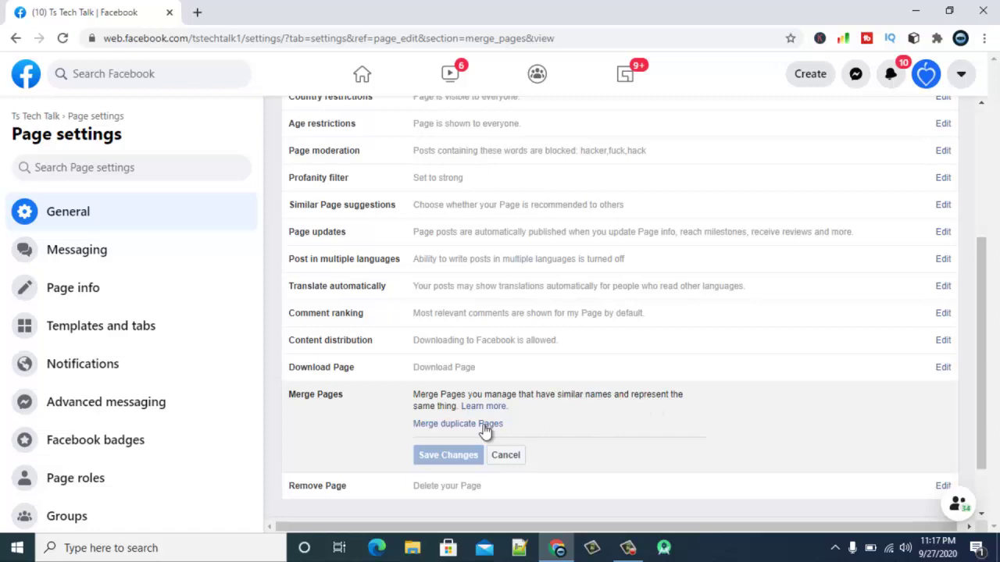
- Choose Merge duplicate Pages and re-enter the account password to continue
click(434, 424)
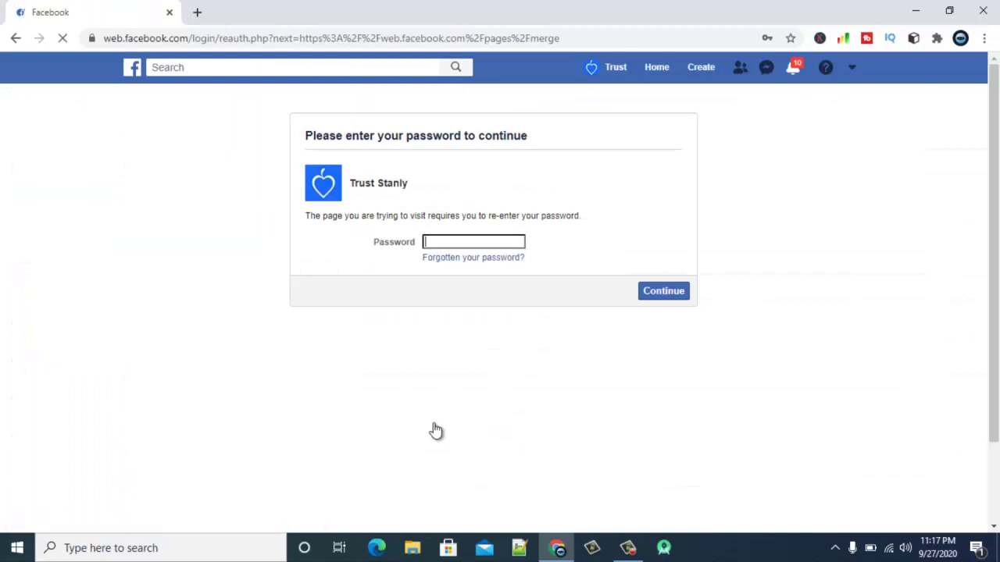
text(•)
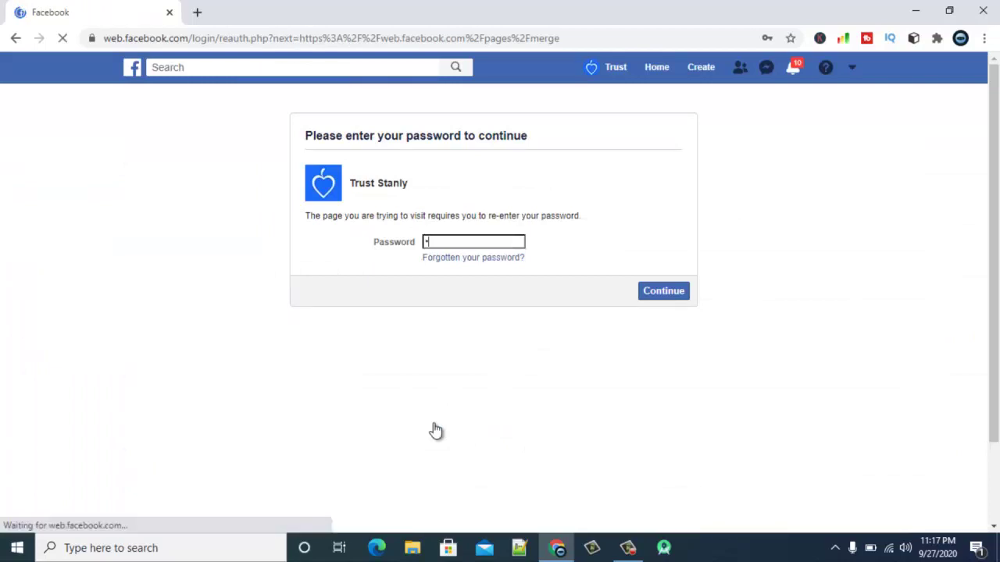
text(••)
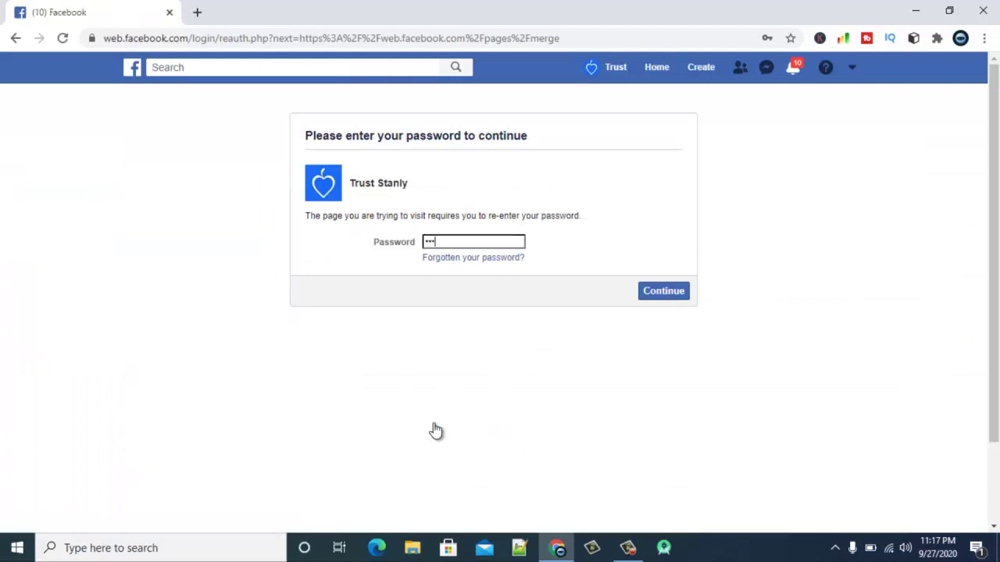
key(ctrl+a)
click(636, 545)
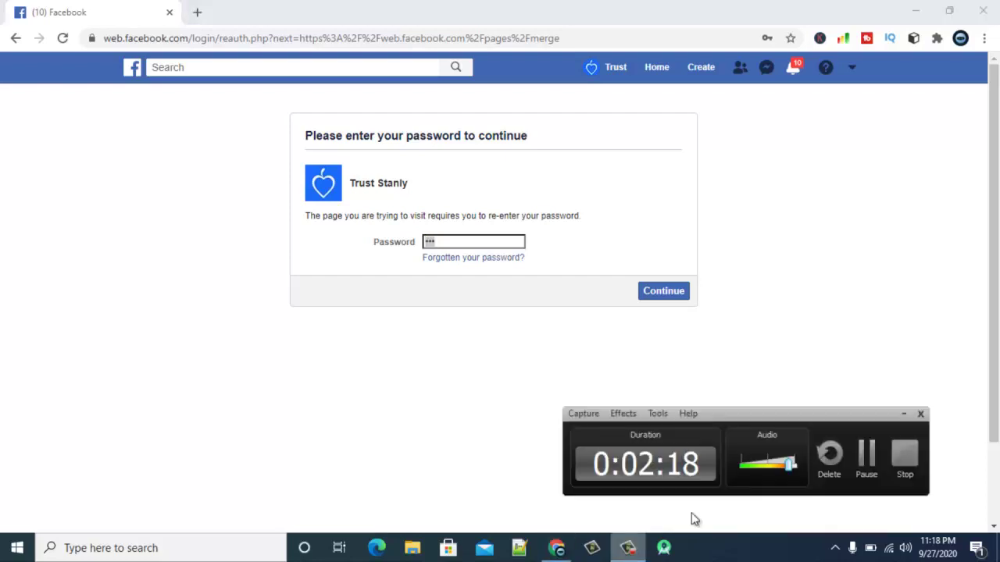
click(867, 455)
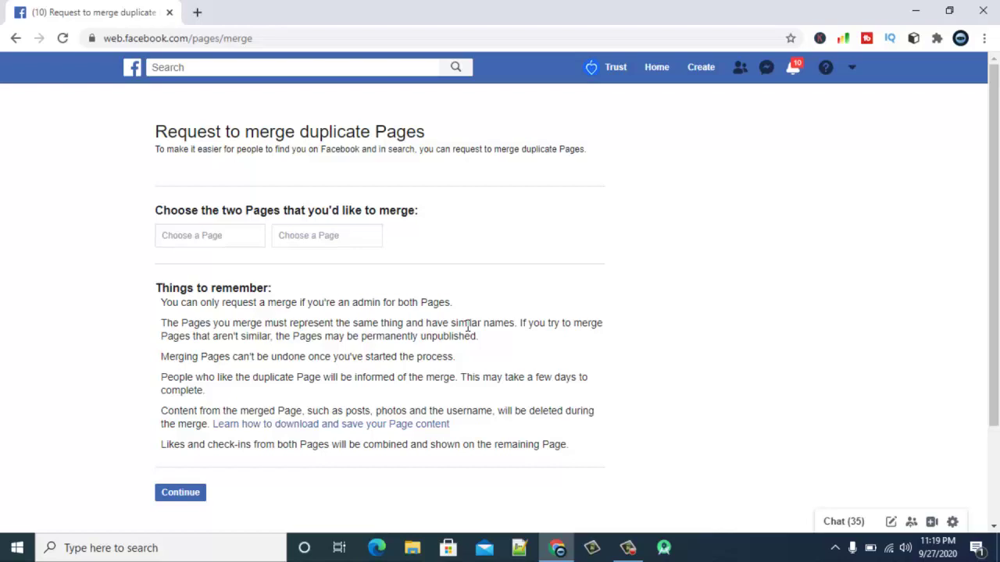
- Select Ts Tech Talk and Ts tech talk 2 as the Pages to merge and submit
click(198, 235)
text(ts)
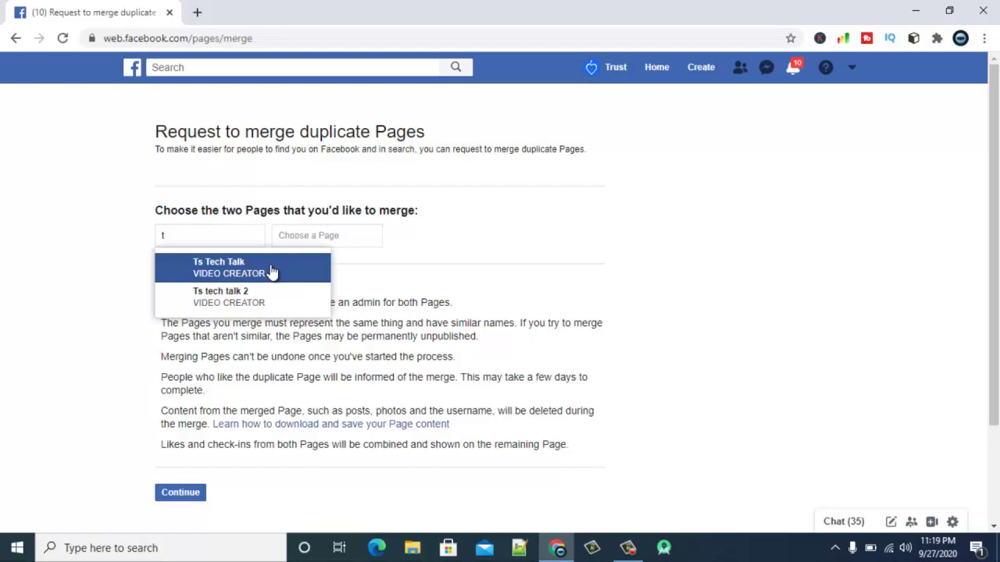
click(271, 272)
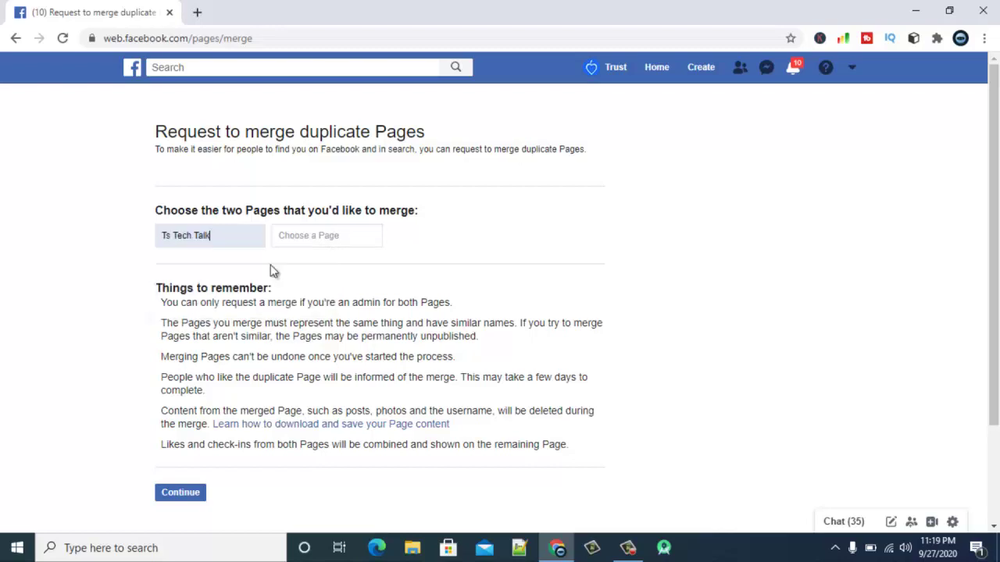
click(298, 236)
text(ts)
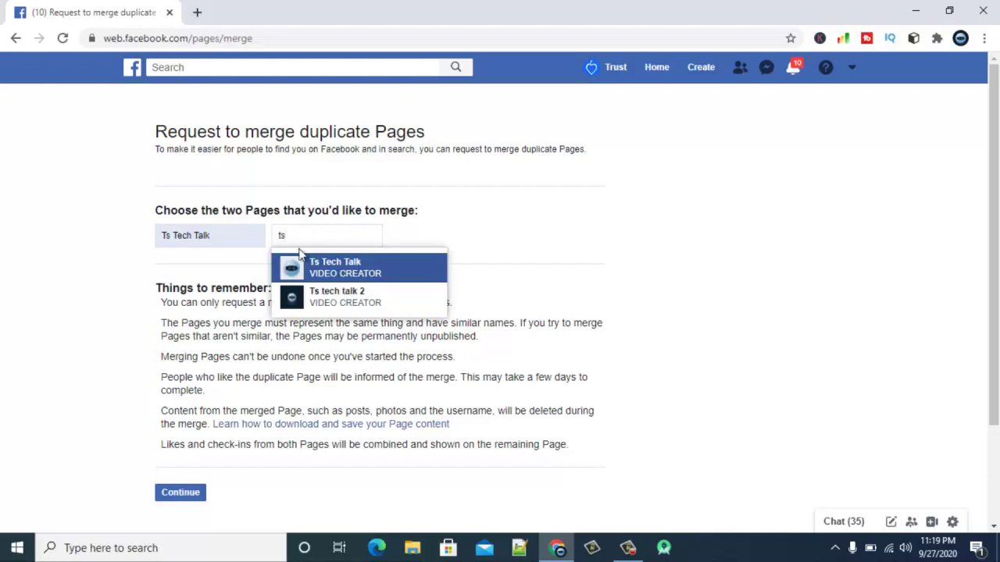
click(326, 294)
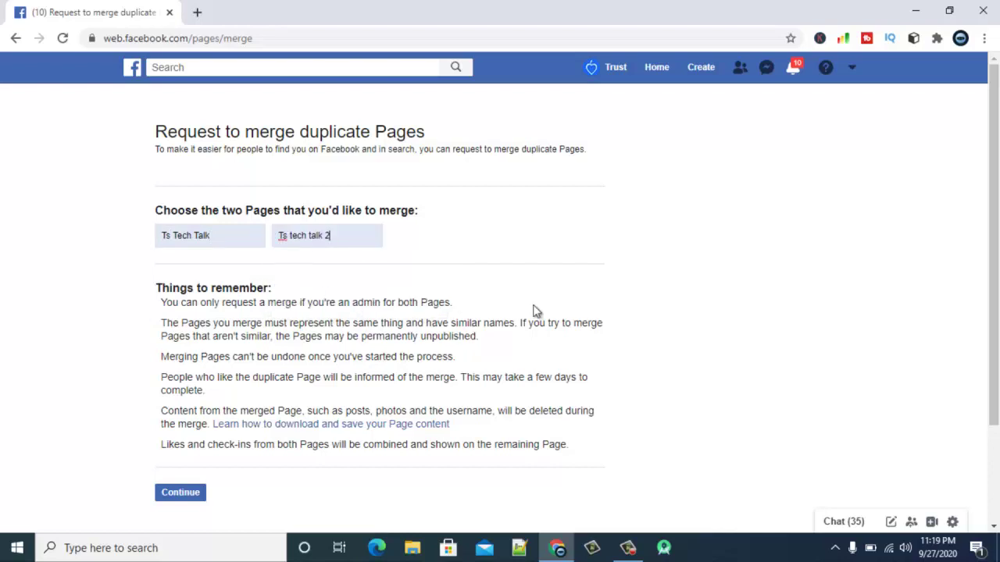
click(169, 494)
click(172, 496)
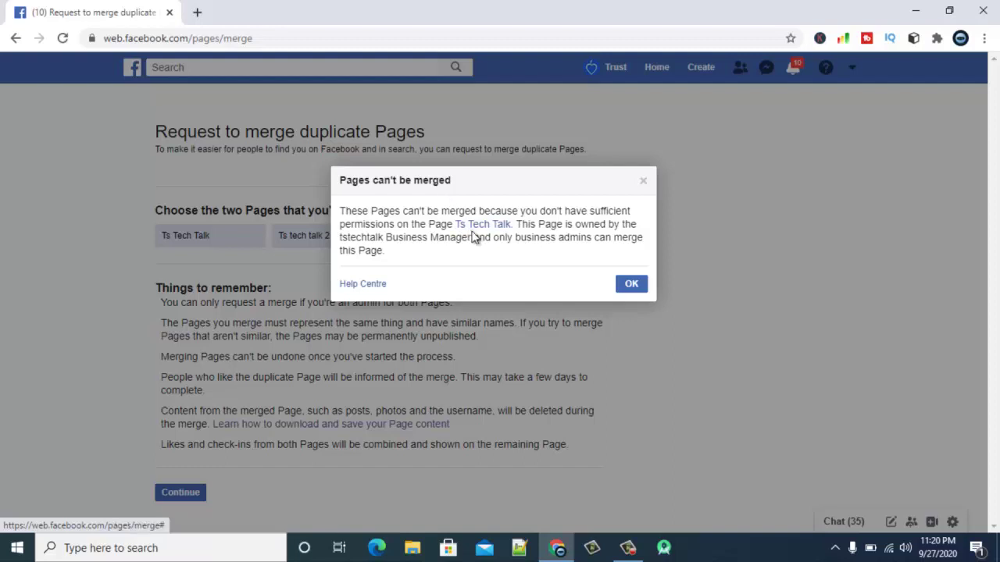
- Read the Help Centre article on merging Pages, then go back to the merge form
mouse_move(476, 231)
click(355, 293)
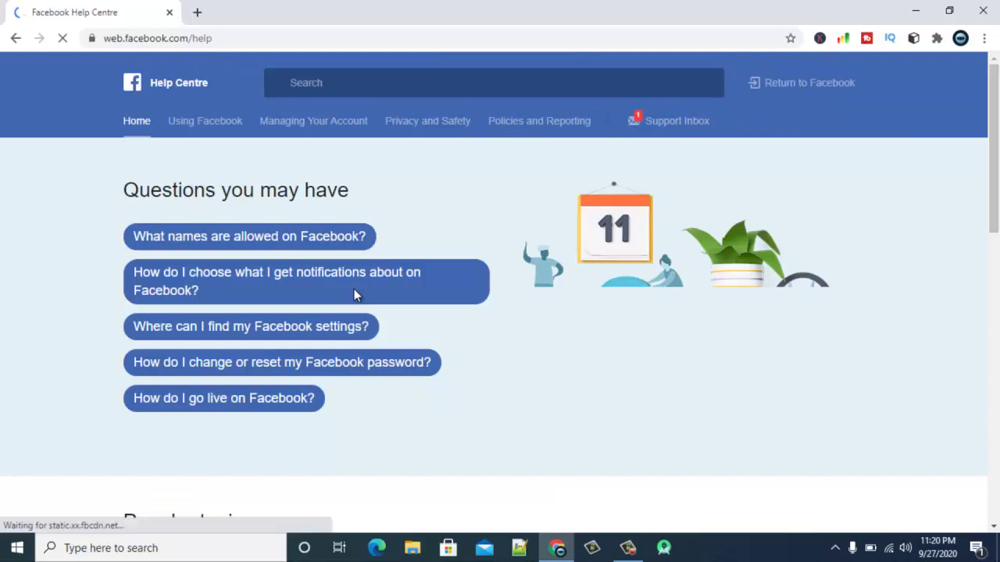
scroll(354, 293, down, 1)
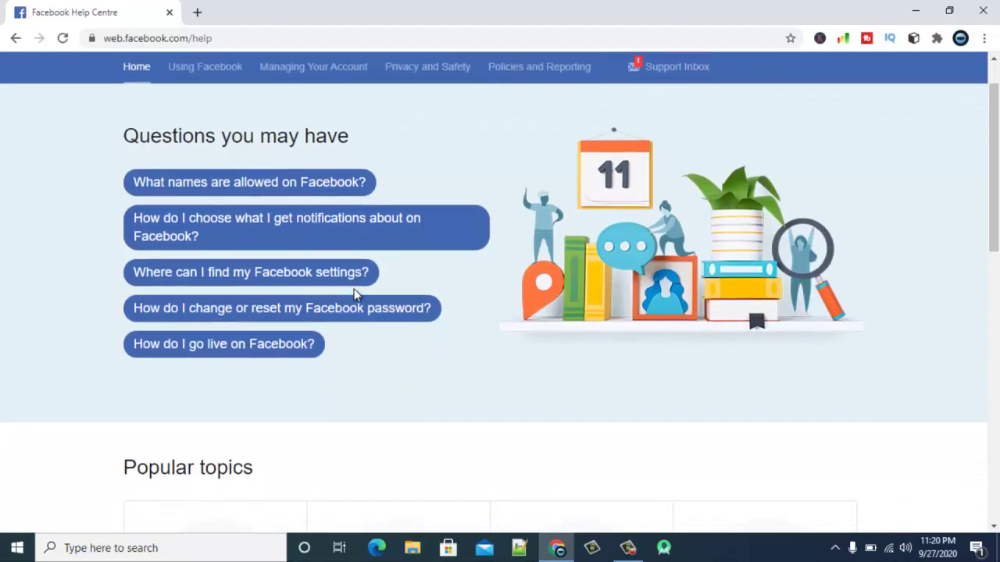
scroll(354, 294, down, 9)
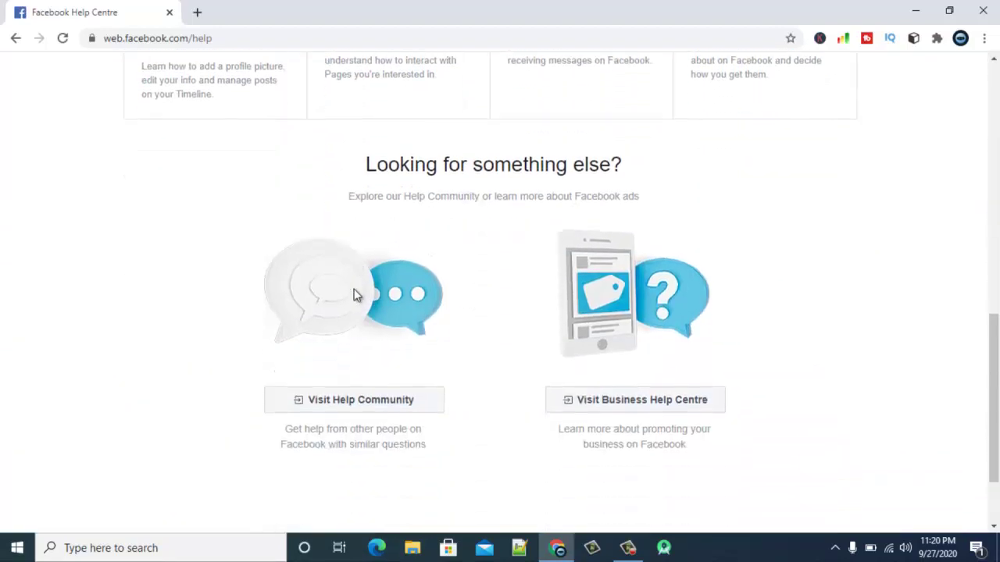
scroll(354, 295, down, 2)
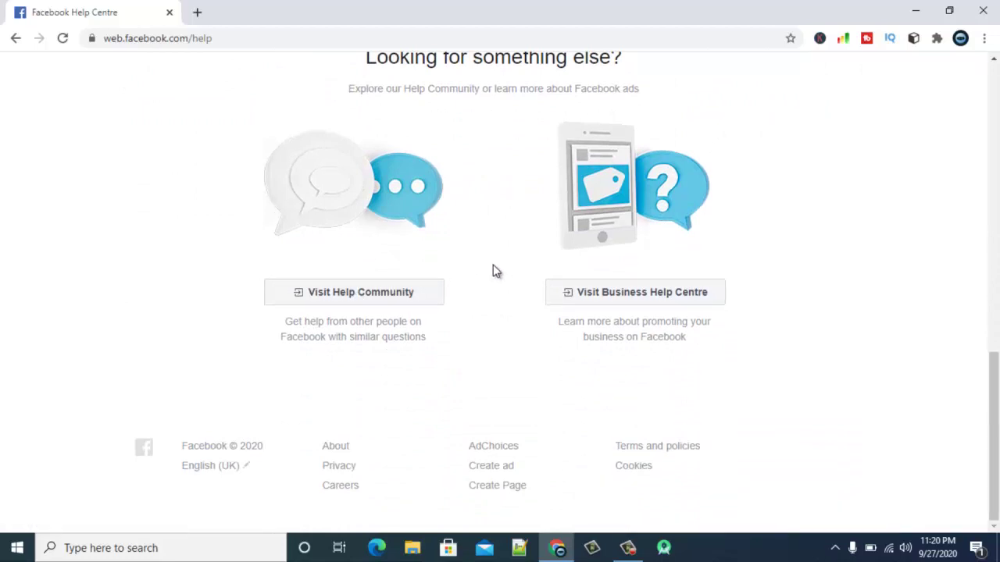
scroll(493, 271, up, 11)
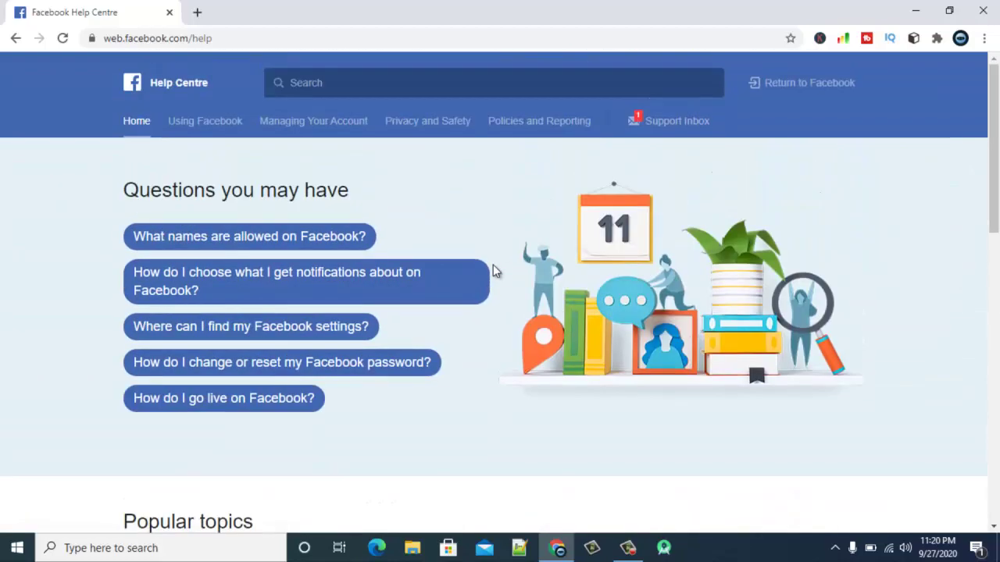
scroll(493, 271, down, 1)
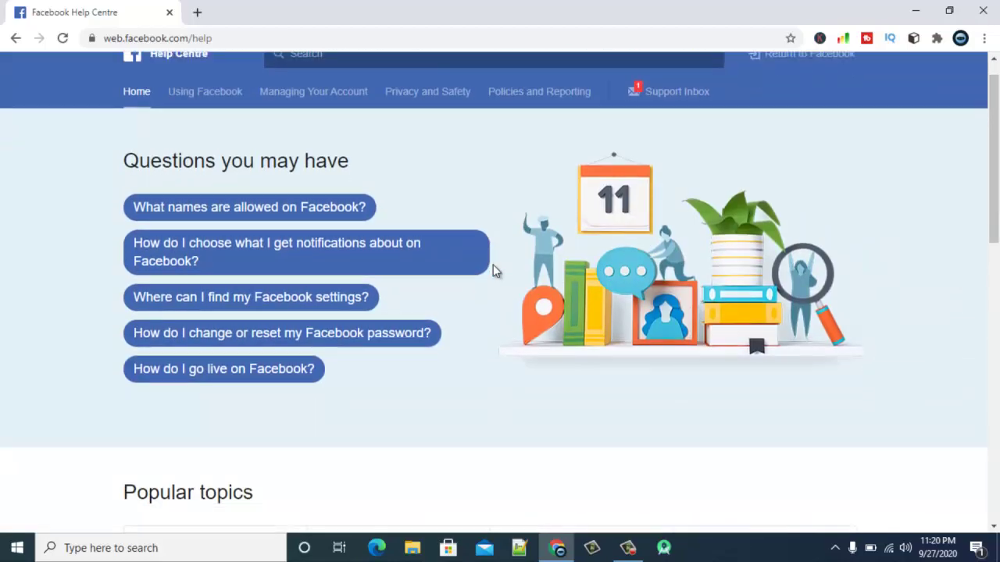
click(14, 38)
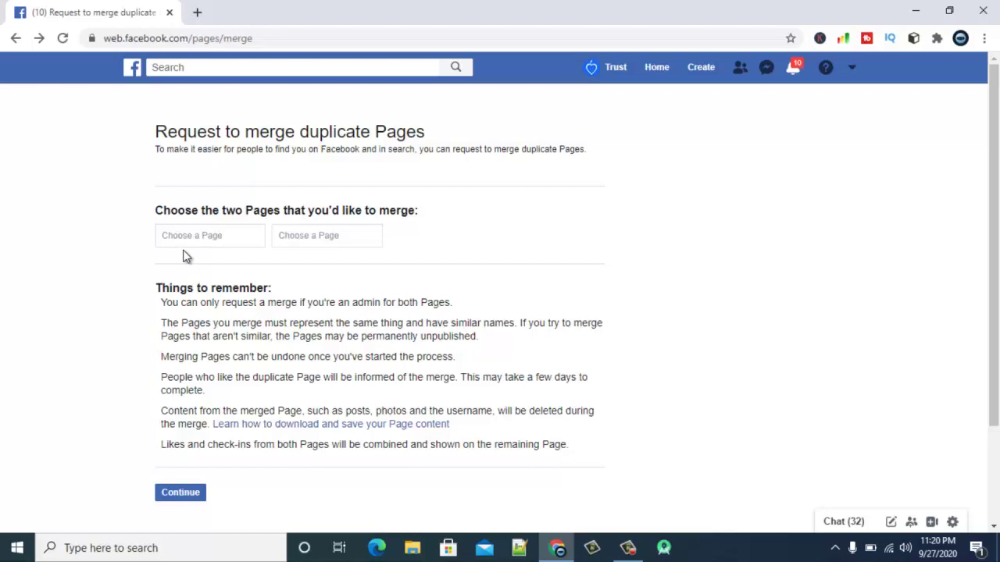
click(173, 233)
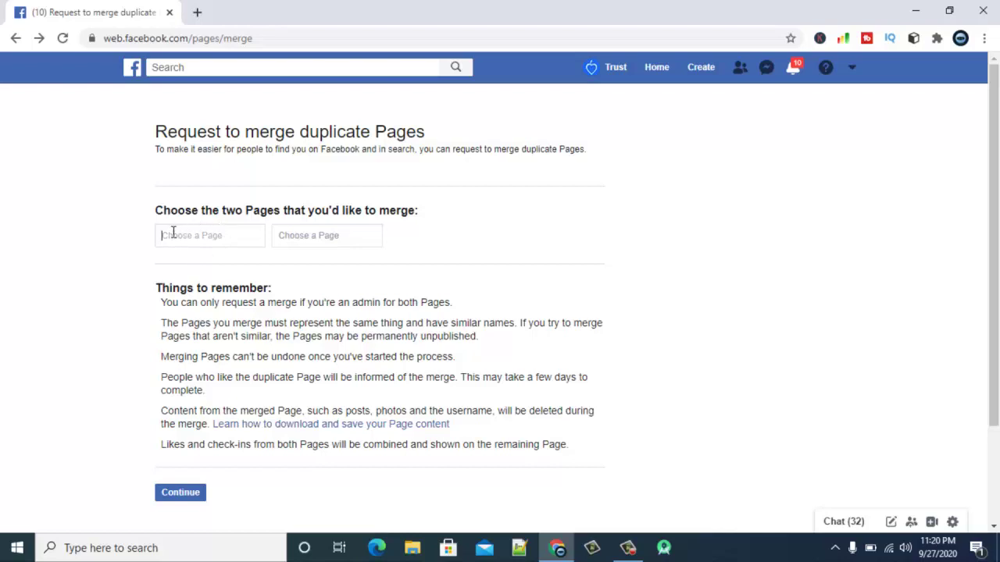